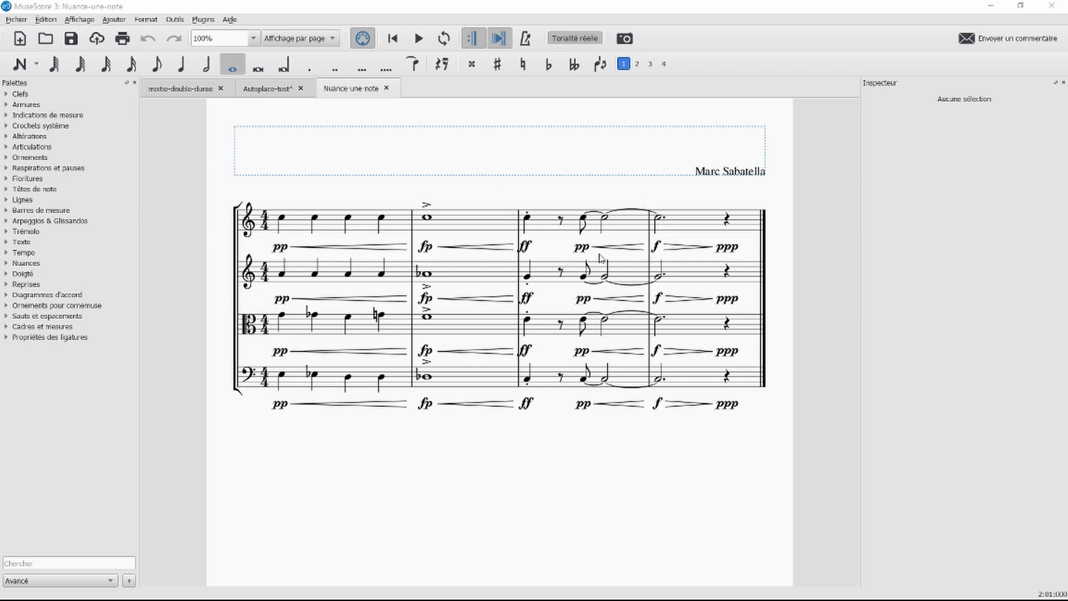
# Step: Play the four-staff Nuance-une-note score starting from the first note of the top staff
pyautogui.click(282, 219)
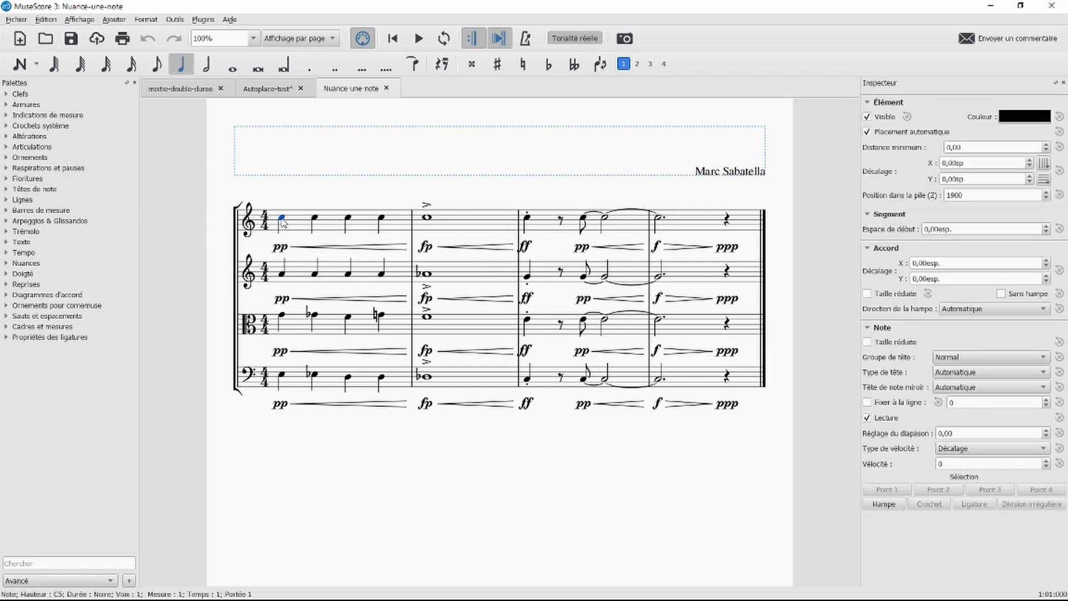
pyautogui.press('space')
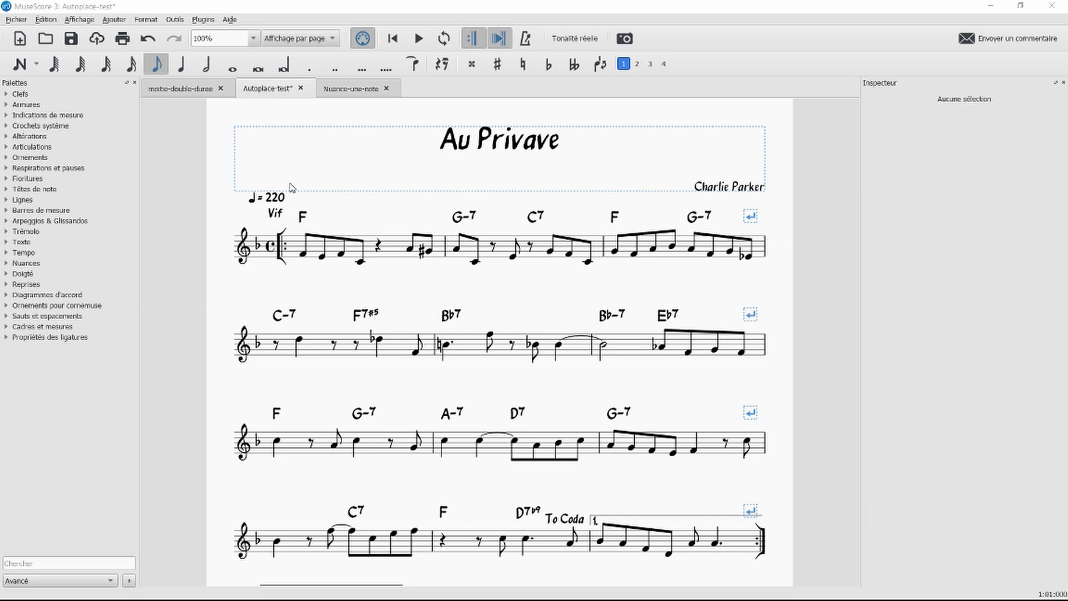
# Step: Select the "Vif" staff text and look up the shortcut for toggling automatic placement globally in the preferences
pyautogui.click(273, 214)
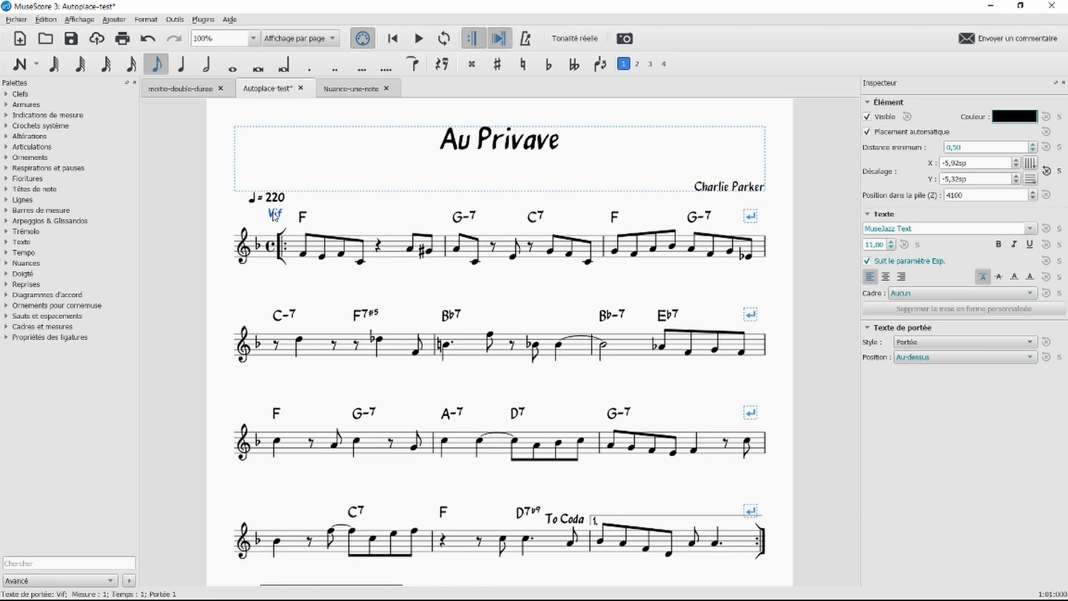
pyautogui.click(46, 19)
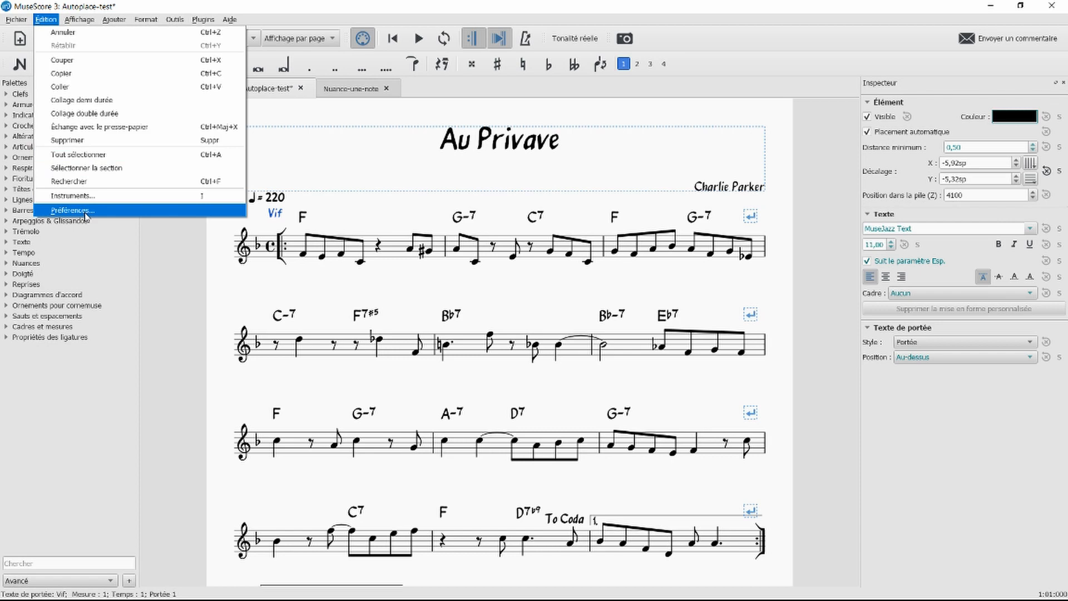
pyautogui.click(87, 212)
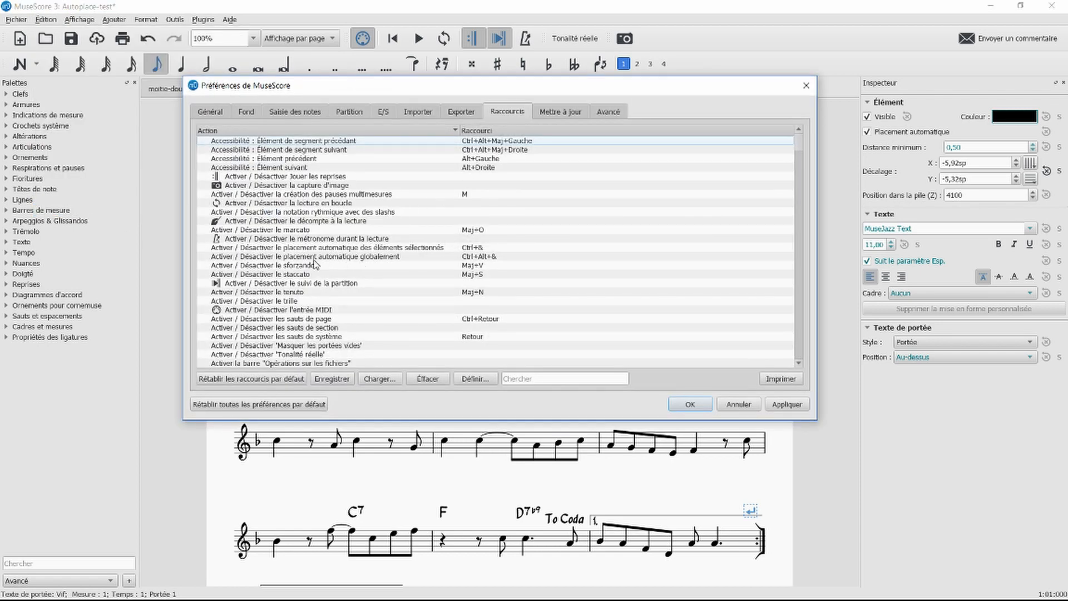
pyautogui.click(221, 257)
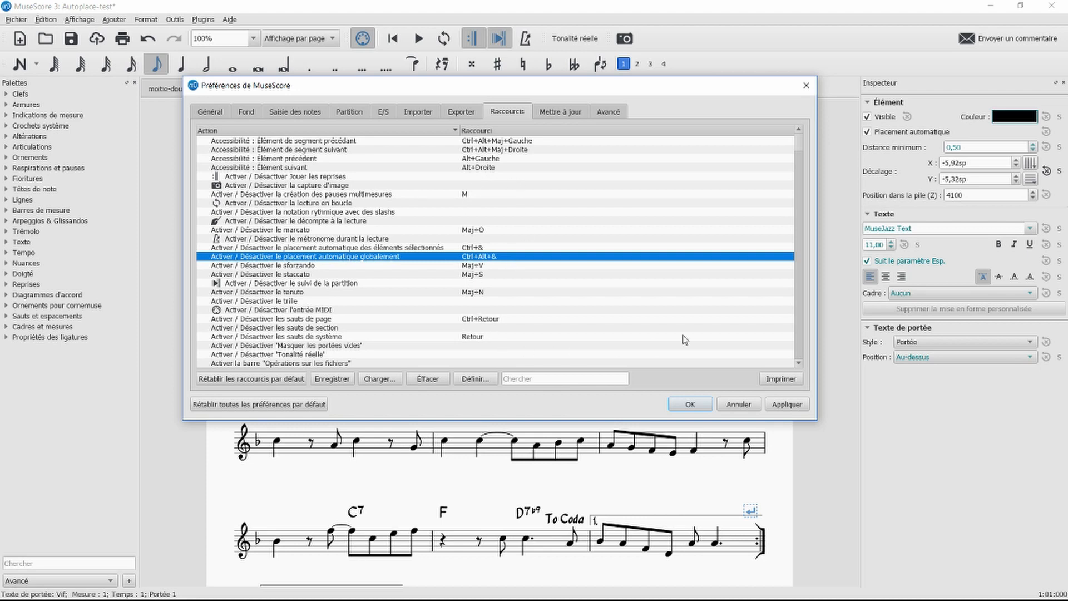
pyautogui.click(690, 406)
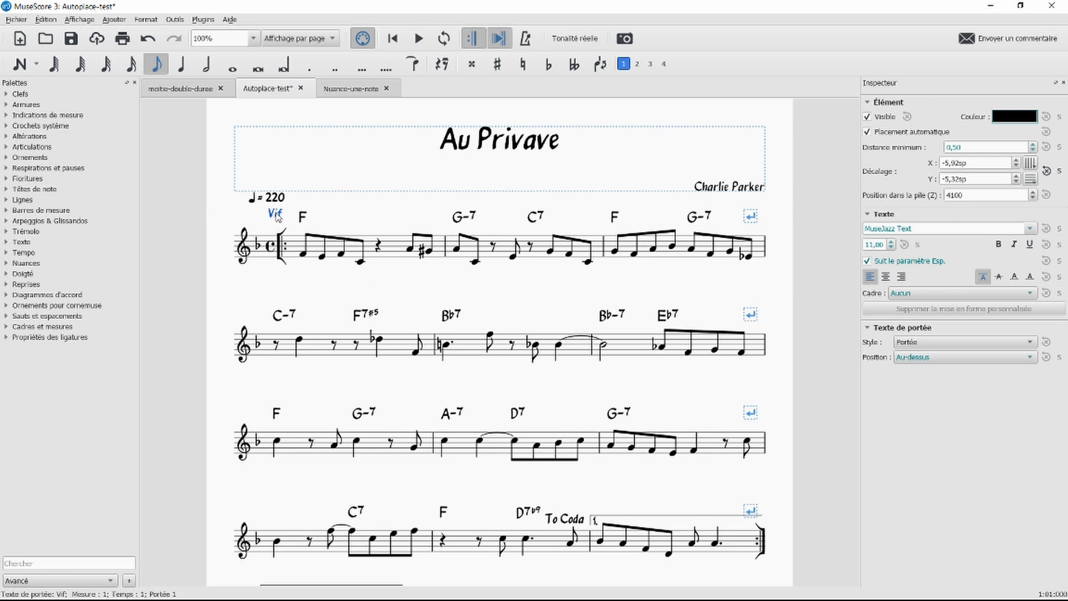
# Step: Move the "Vif" staff text slightly upward towards the tempo marking at the start of the score
pyautogui.moveTo(277, 217); pyautogui.dragTo(280, 214)
pyautogui.moveTo(281, 216)
pyautogui.mouseDown()
pyautogui.moveTo(296, 206)
pyautogui.moveTo(275, 214)
pyautogui.moveTo(281, 223)
pyautogui.moveTo(290, 196)
pyautogui.moveTo(276, 200)
pyautogui.mouseUp()
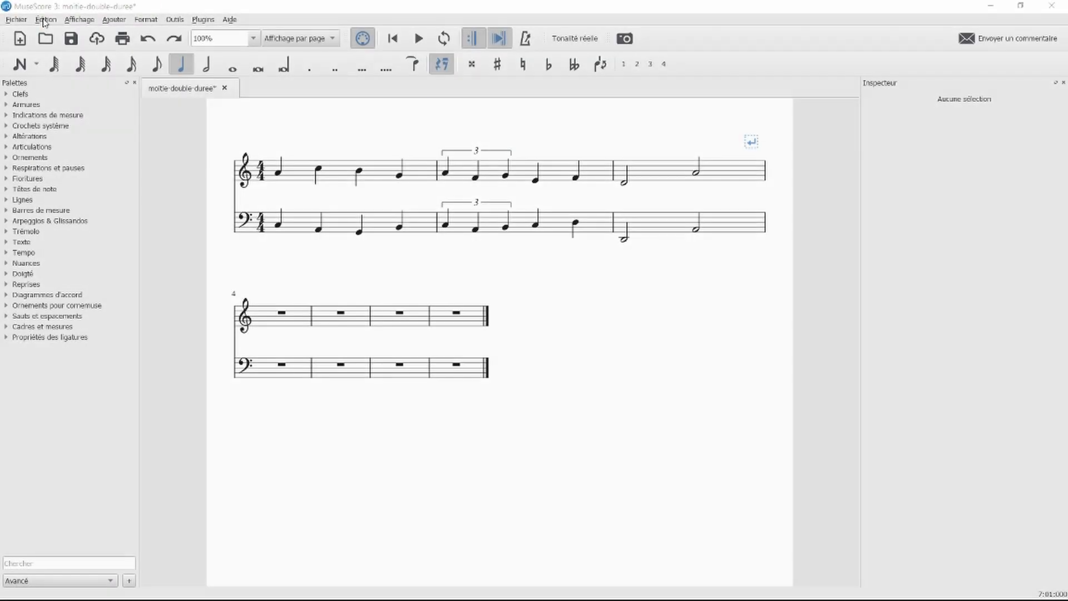
# Step: Copy measures 1 to 3 of both staves in the moitie-double-duree score
pyautogui.click(44, 20)
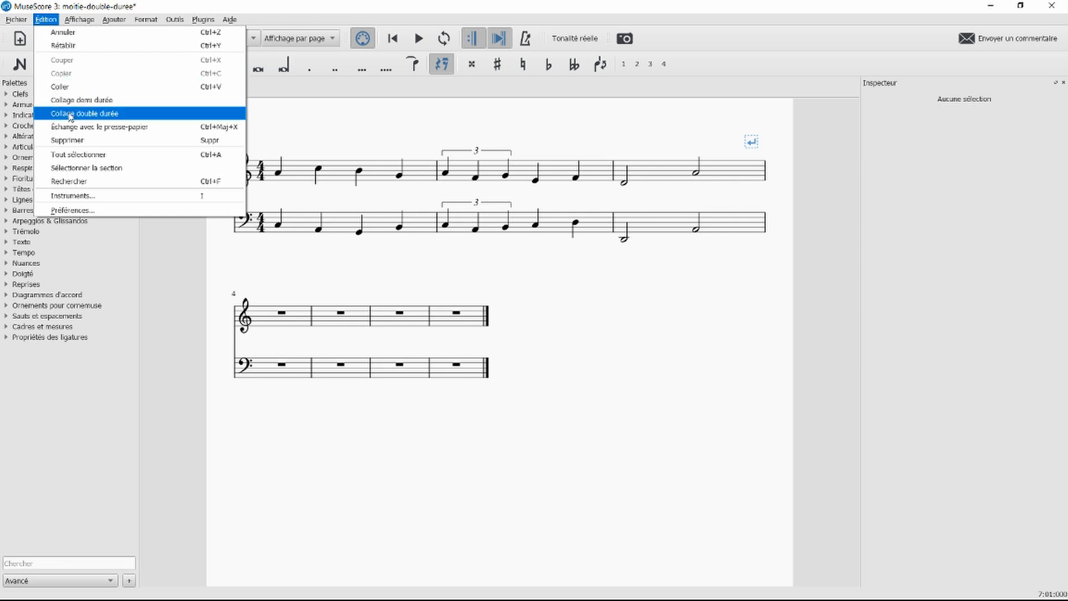
pyautogui.click(305, 175)
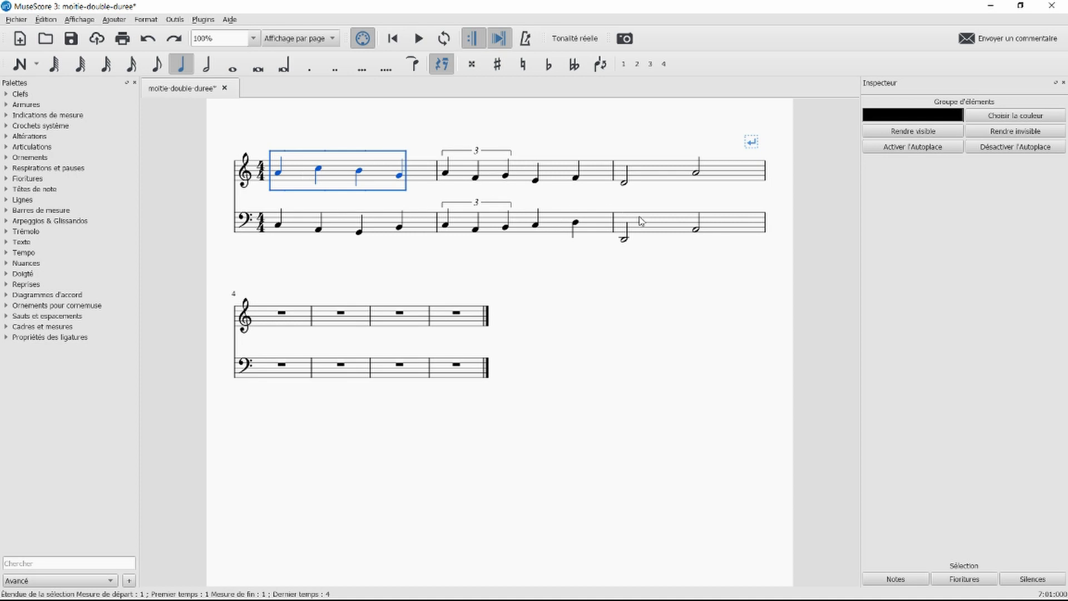
pyautogui.keyDown('shift'); pyautogui.click(662, 234); pyautogui.keyUp('shift')
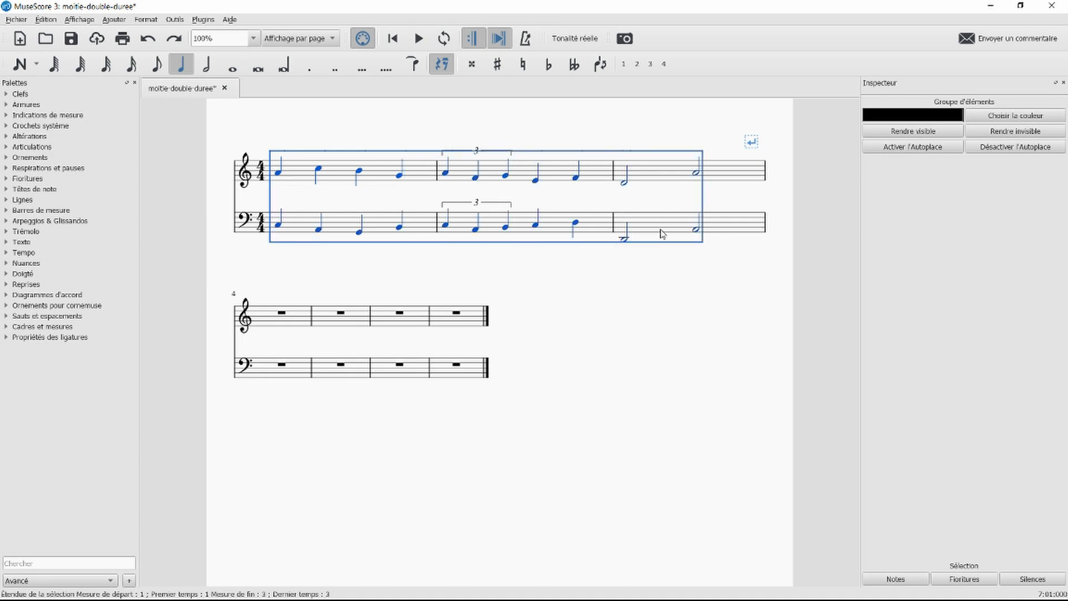
# Step: Paste the copied measures at half duration (Collage demi durée) starting in measure 4, and undo the paste
pyautogui.click(283, 313)
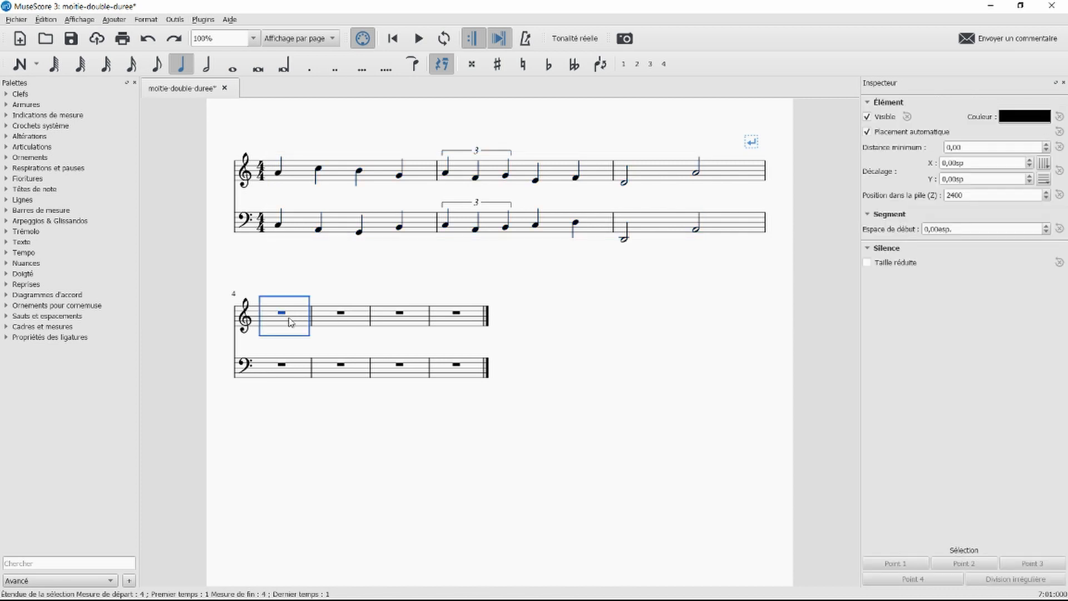
pyautogui.click(48, 20)
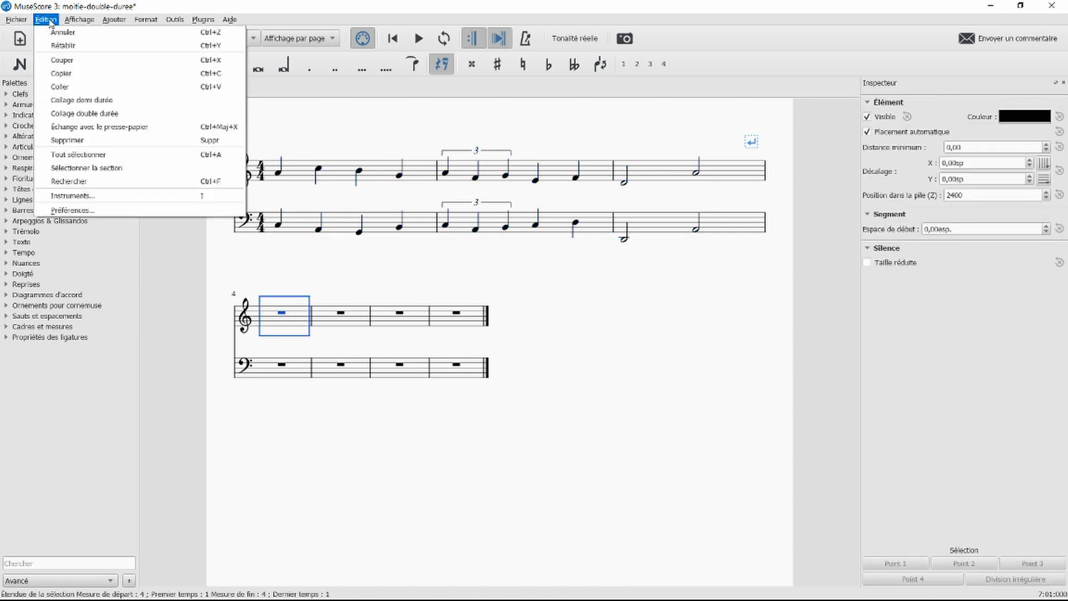
pyautogui.click(70, 103)
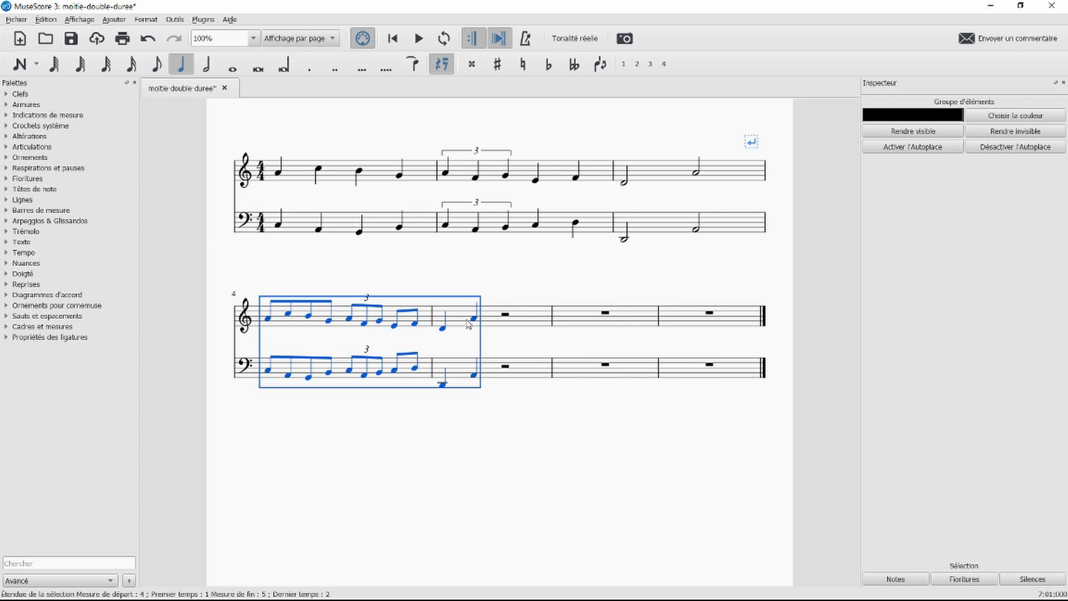
pyautogui.hotkey('ctrl', 'z')
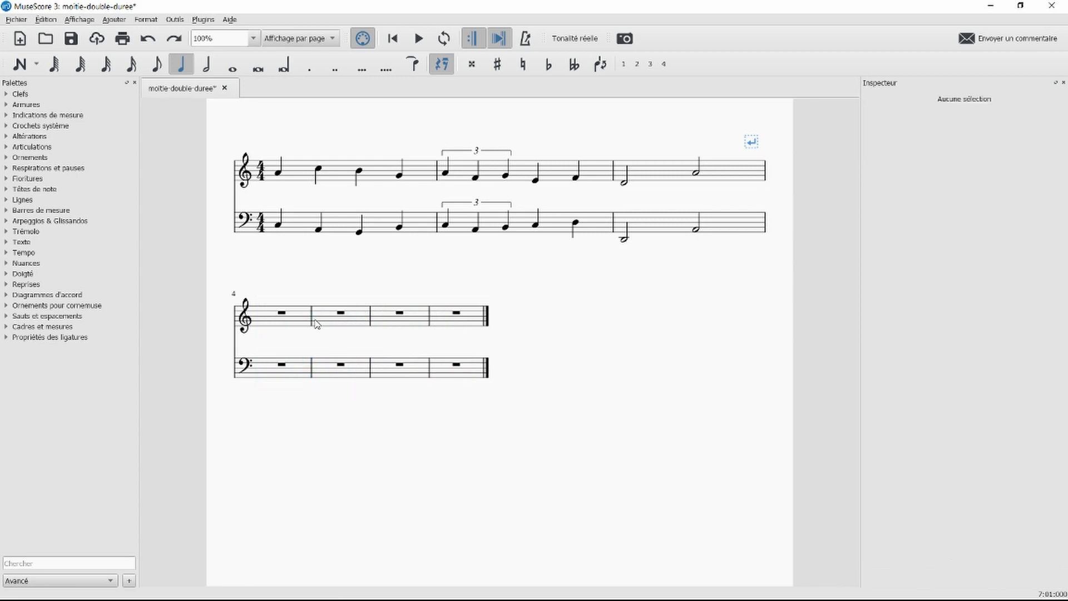
# Step: Paste the copied measures at double duration (Collage double durée) starting in measure 4 of the upper staff
pyautogui.click(293, 323)
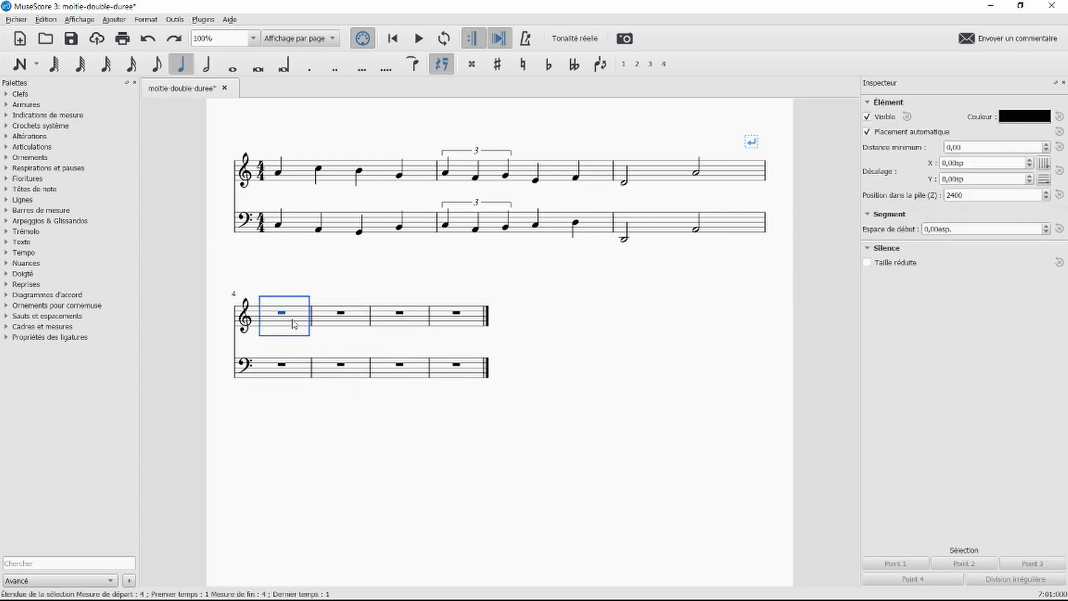
pyautogui.click(46, 20)
pyautogui.click(85, 110)
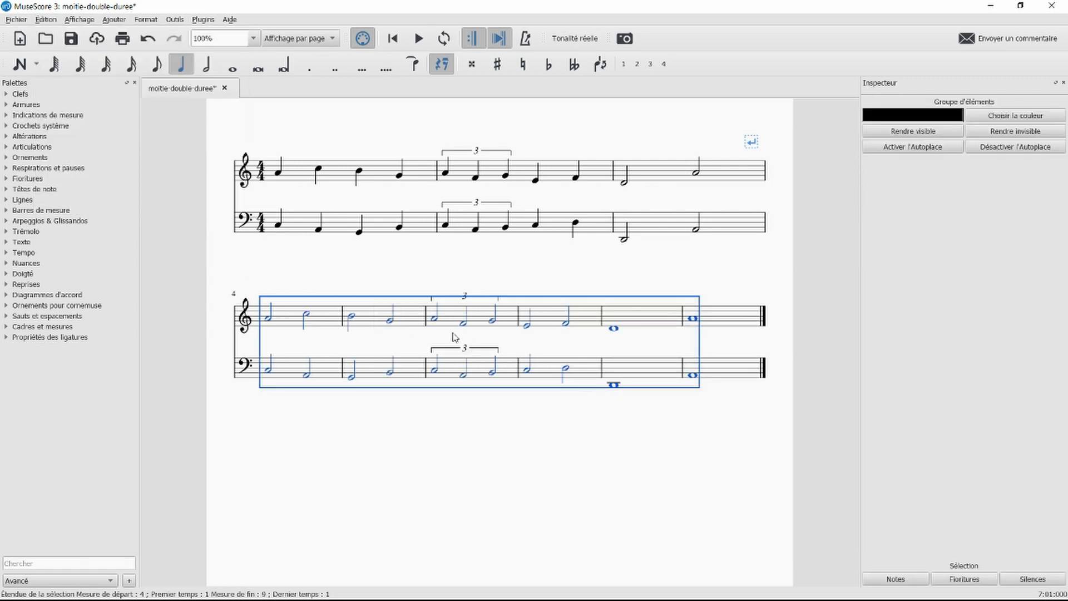
pyautogui.click(686, 460)
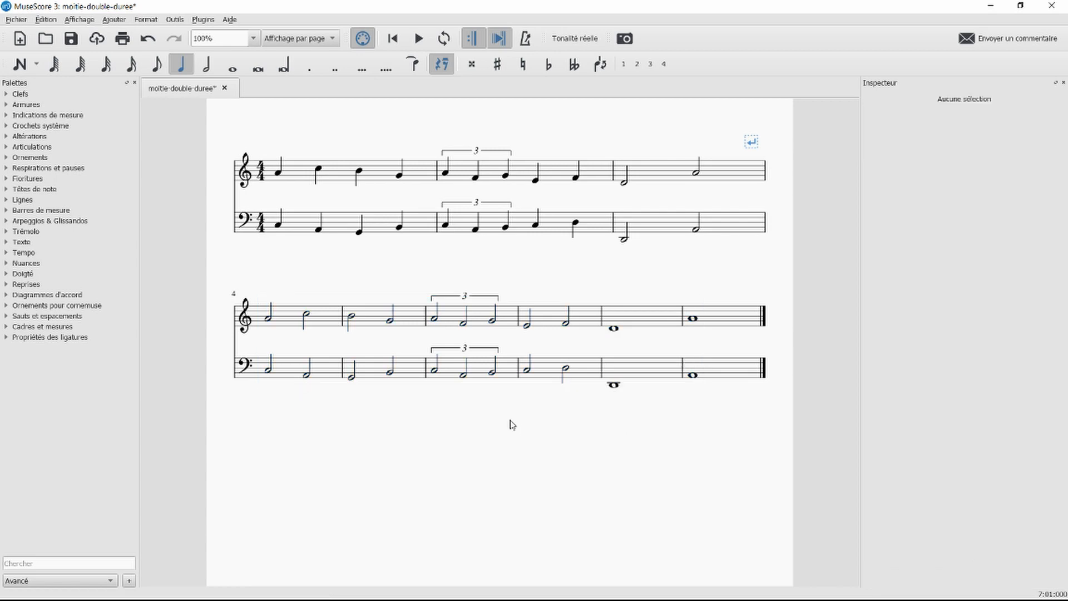
# Step: Try to paste the copied passage at double duration into the bass-staff triplet in measure 6
pyautogui.click(479, 372)
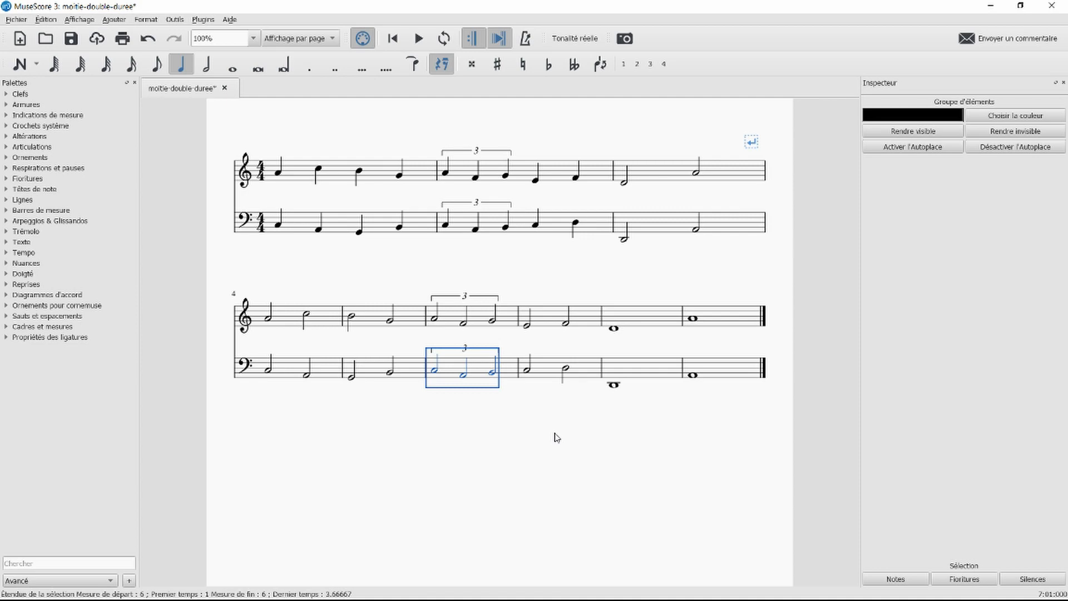
pyautogui.click(45, 20)
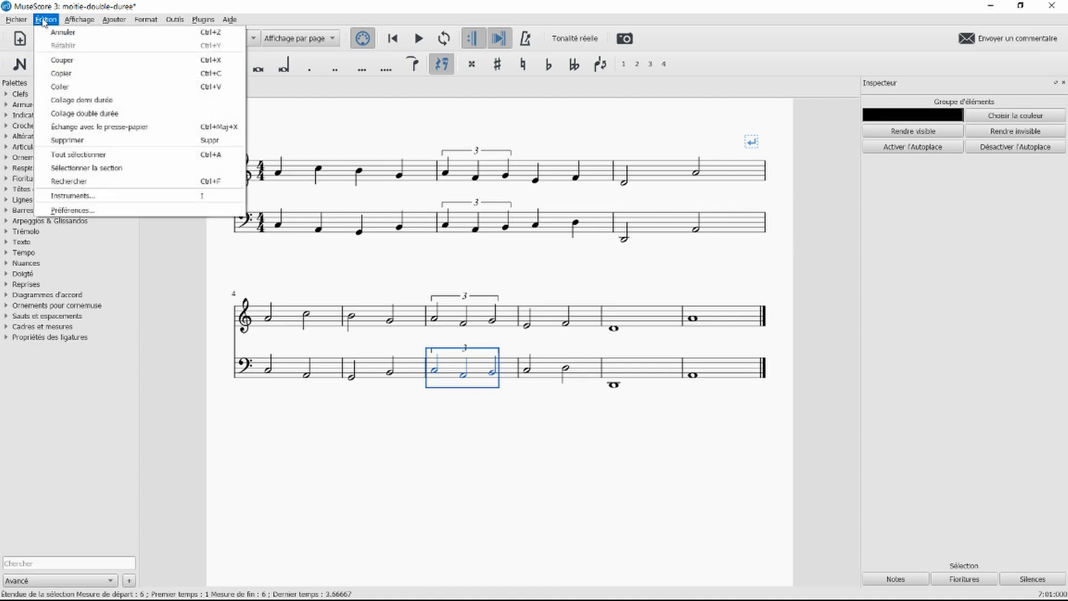
pyautogui.click(91, 118)
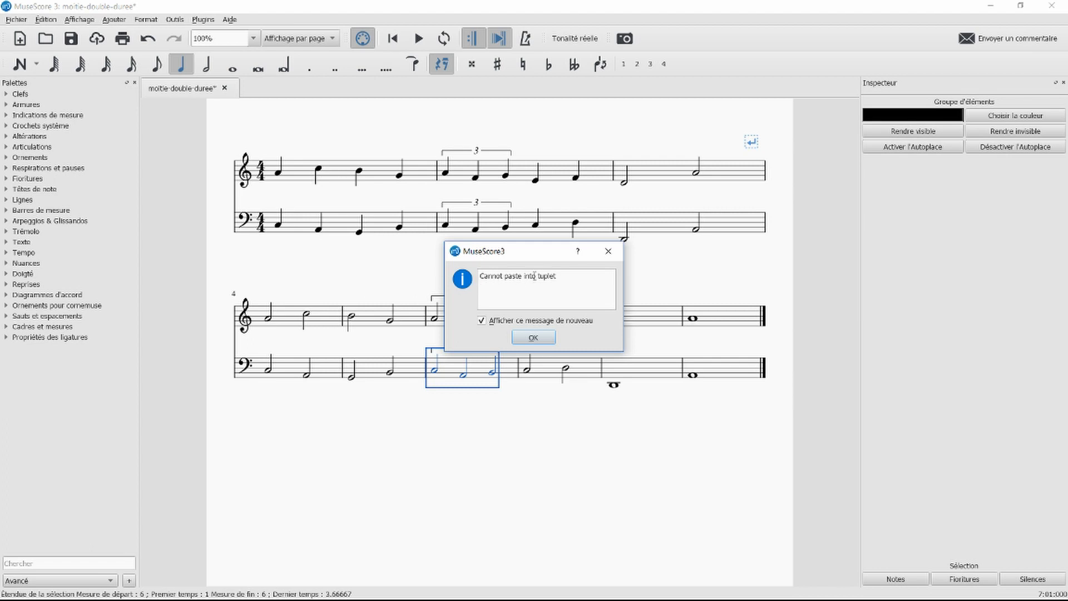
pyautogui.click(533, 337)
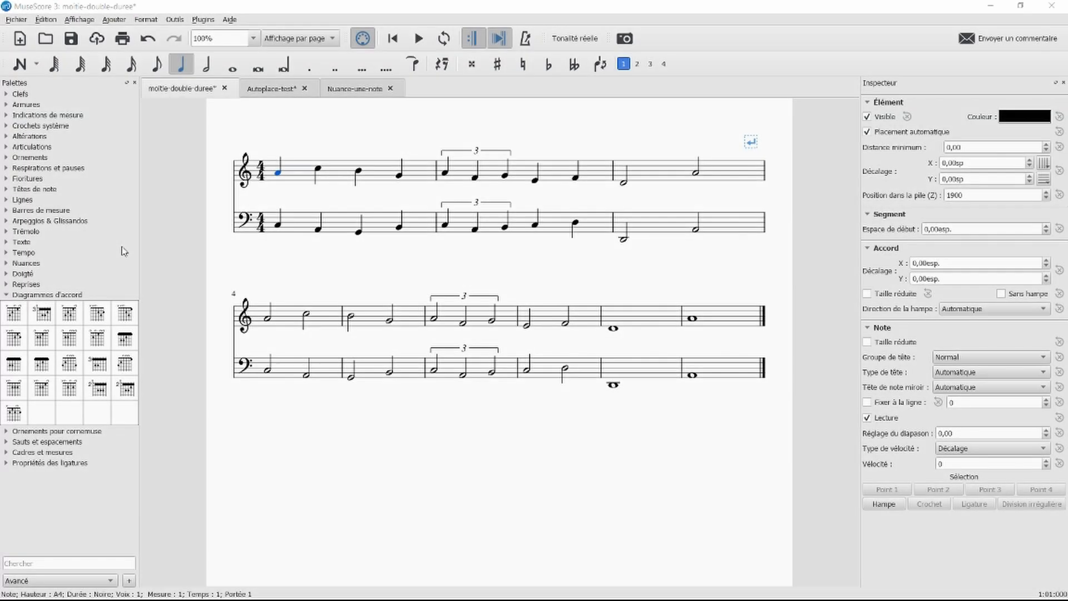
# Step: Add the A major fretboard diagram above the first note of the treble staff
pyautogui.doubleClick(14, 394)
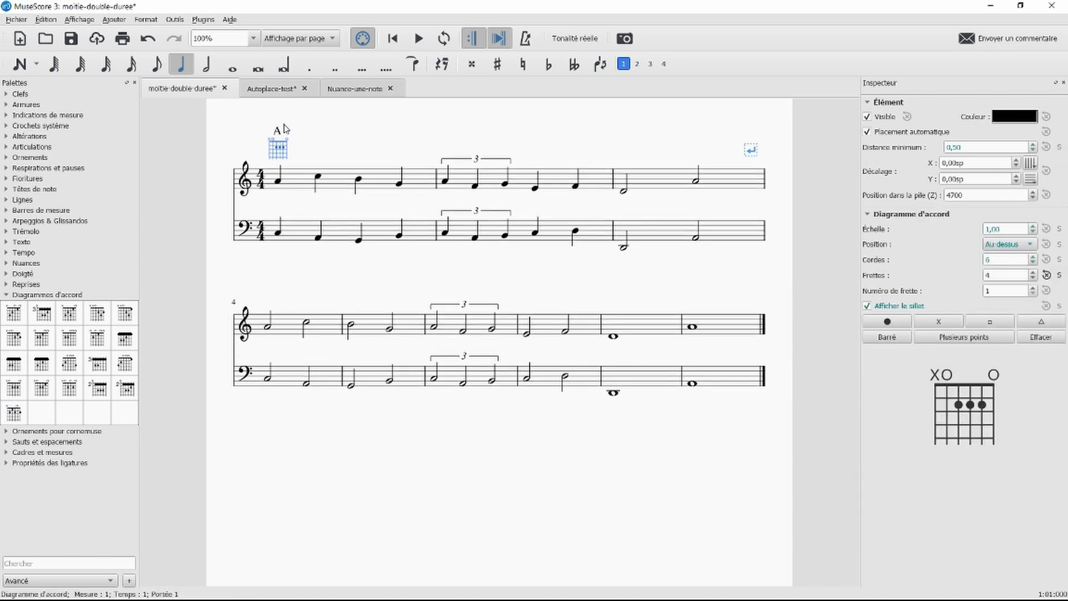
pyautogui.click(354, 151)
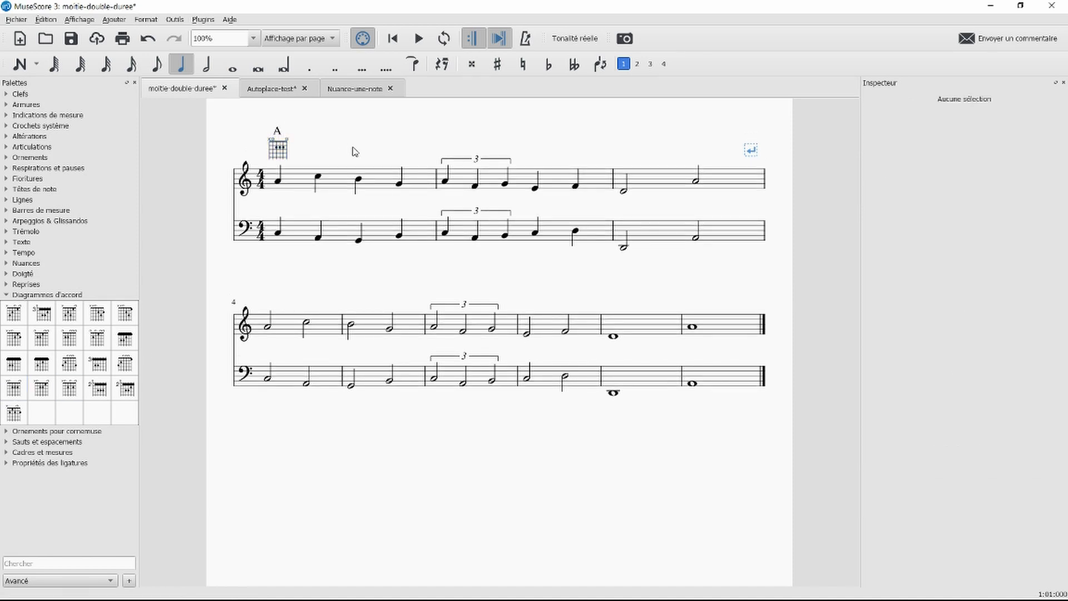
# Step: Delete the A chord symbol above the diagram and undo it, and delete the whole fretboard diagram
pyautogui.click(278, 131)
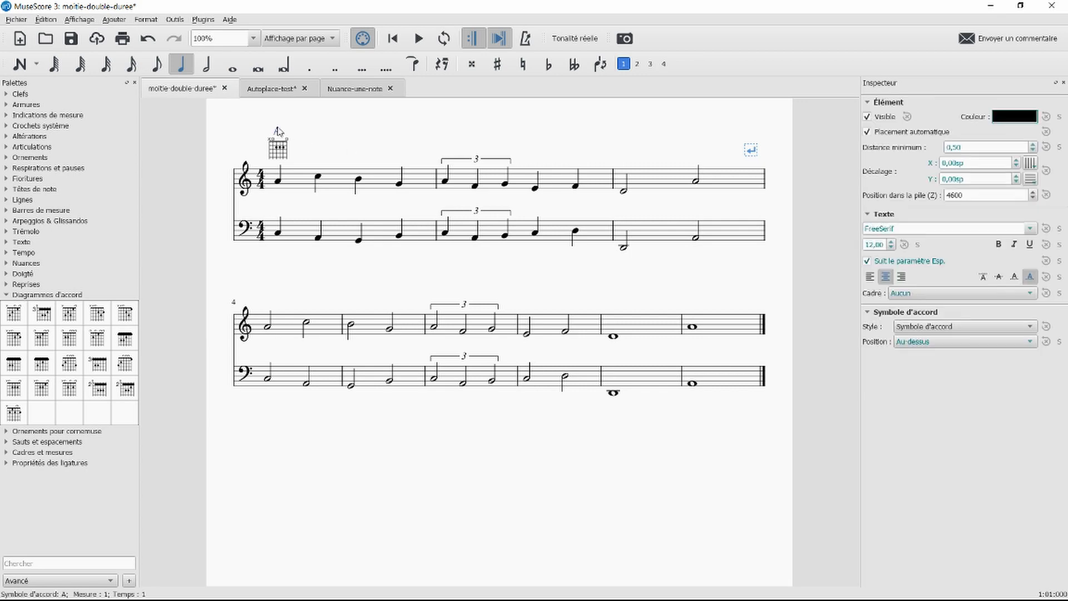
pyautogui.press('Delete')
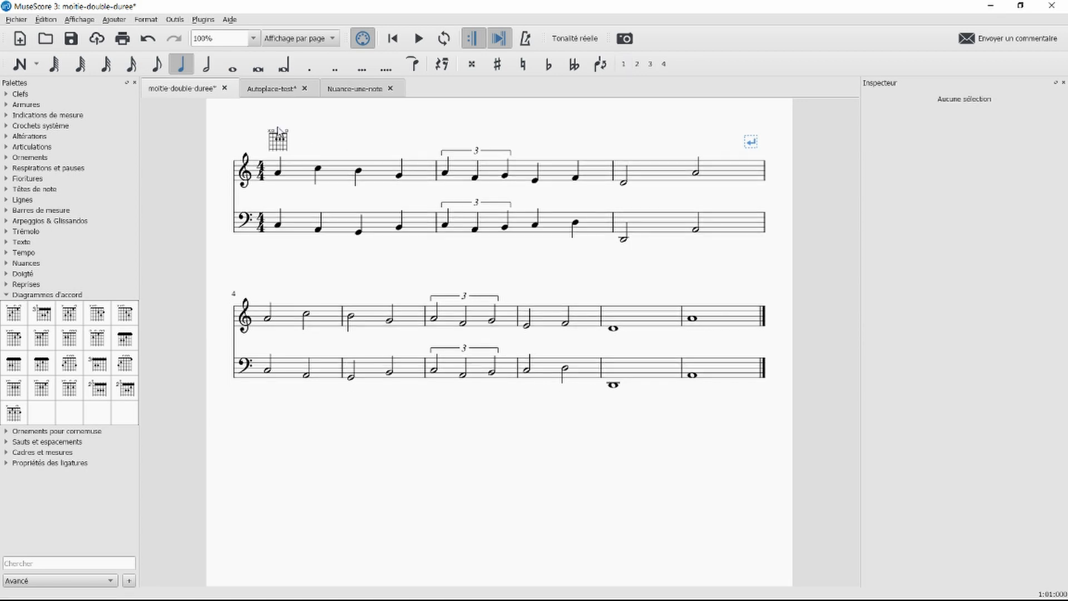
pyautogui.hotkey('ctrl', 'z')
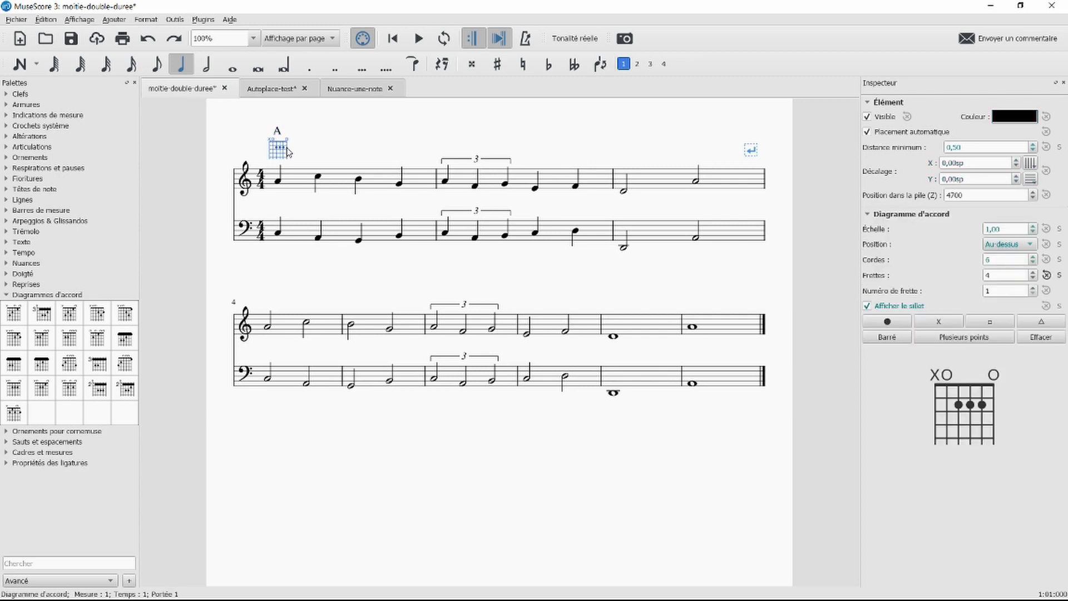
pyautogui.press('Delete')
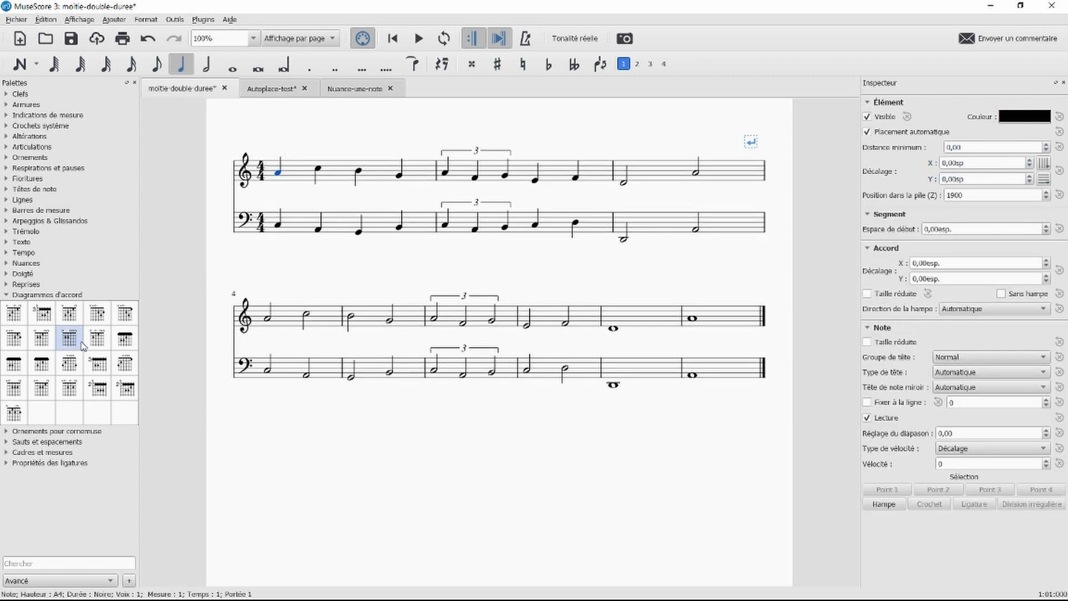
# Step: Add the A fretboard diagram to the first note again and clear its markings, with multiple dots (Plusieurs points) enabled
pyautogui.click(14, 391)
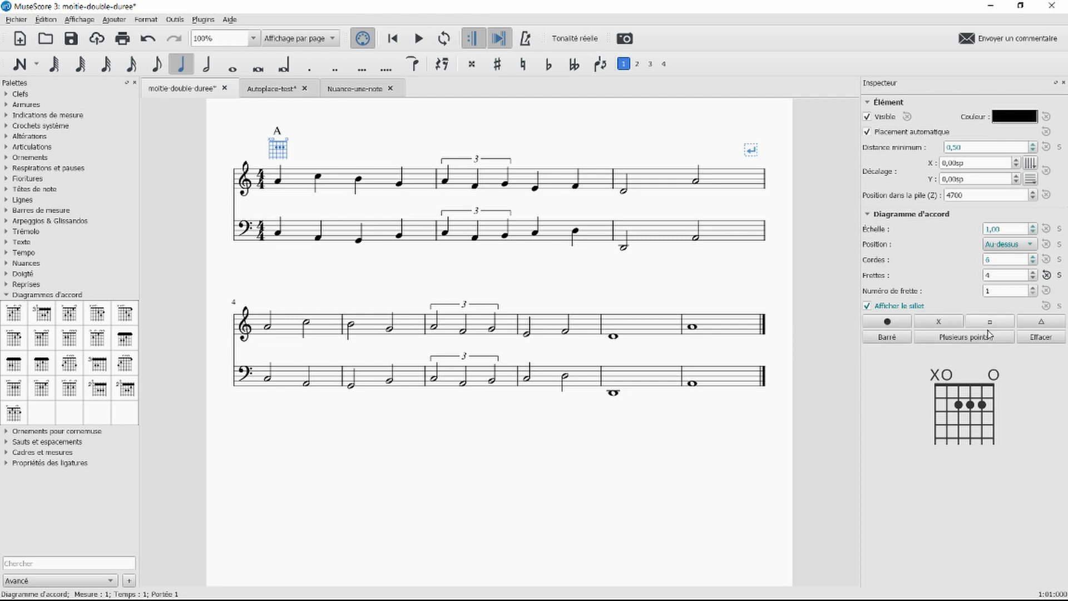
pyautogui.click(1051, 341)
pyautogui.click(973, 343)
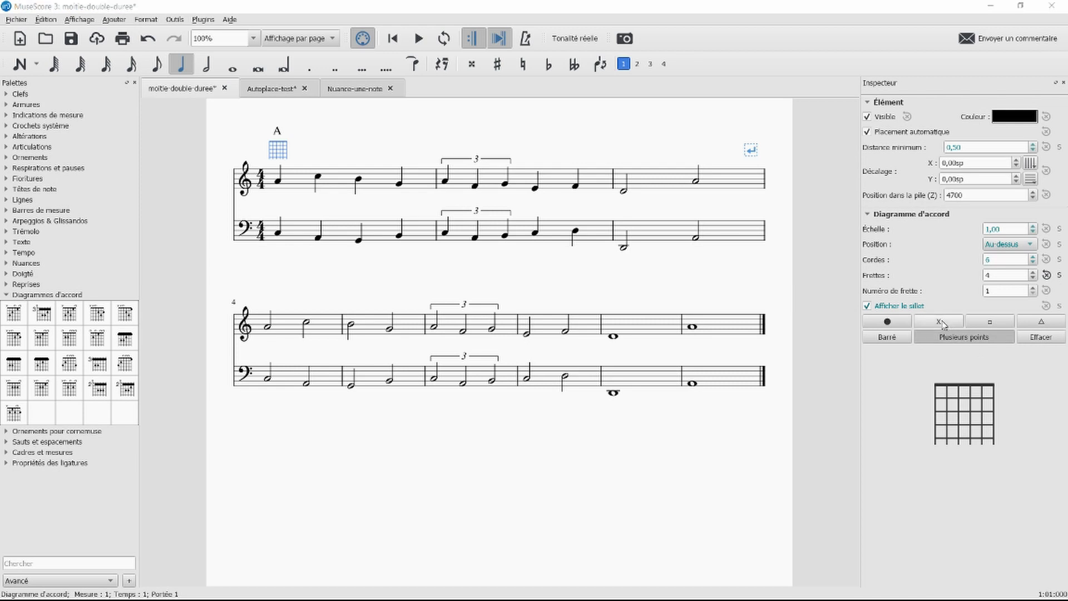
# Step: Place triangles at fret 1 on the diagram's third and fifth strings from the left, and a square at fret 2 on the third
pyautogui.click(1041, 321)
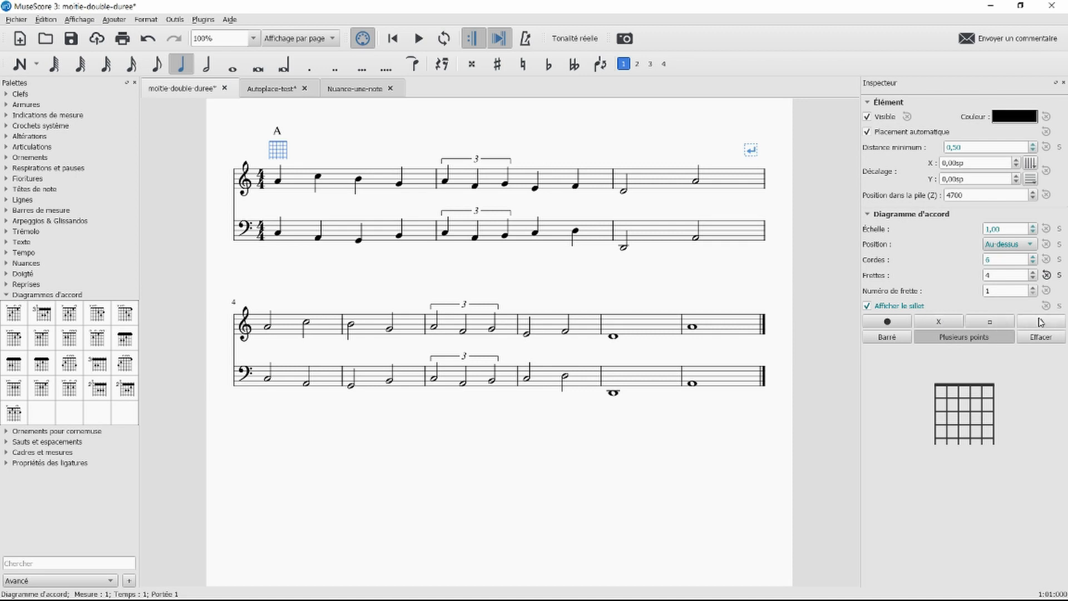
pyautogui.click(959, 395)
pyautogui.click(982, 395)
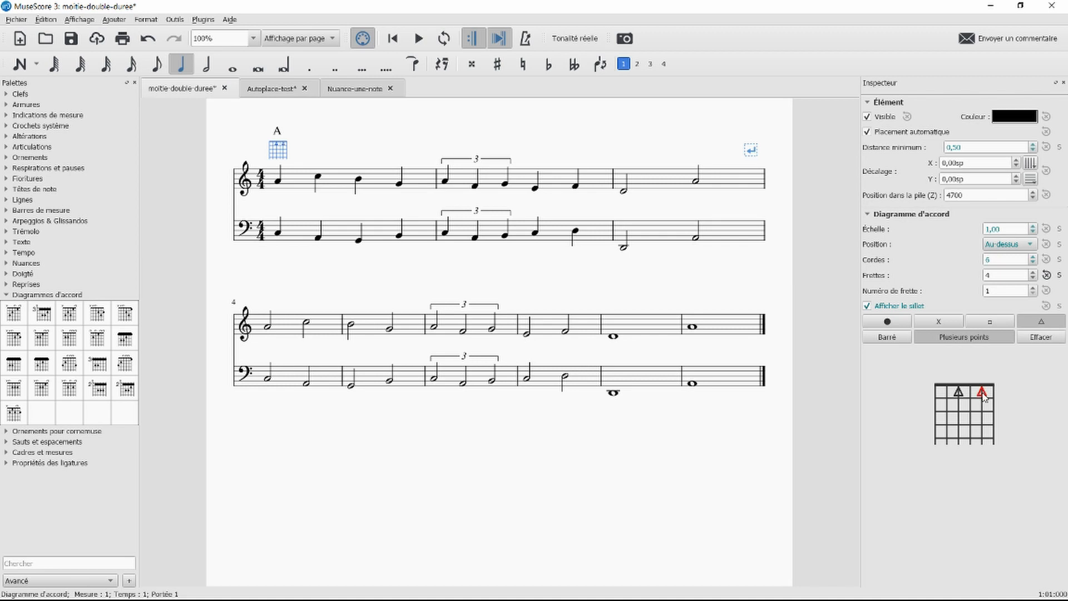
pyautogui.click(985, 323)
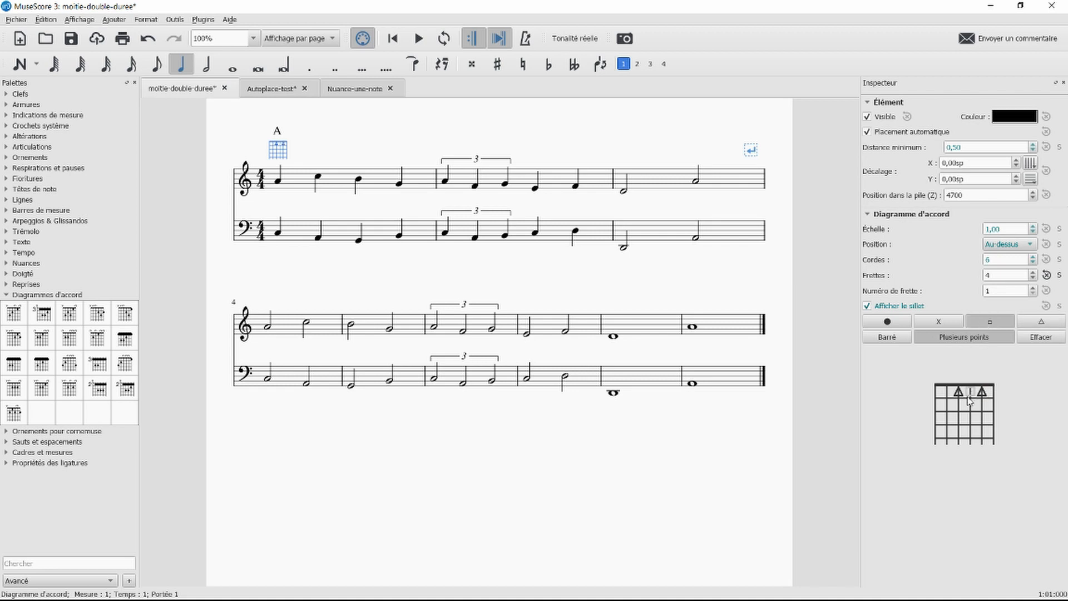
pyautogui.click(959, 405)
# Step: Place round dots at fret 2 on the fourth, fifth and sixth strings from the left of the diagram
pyautogui.click(887, 322)
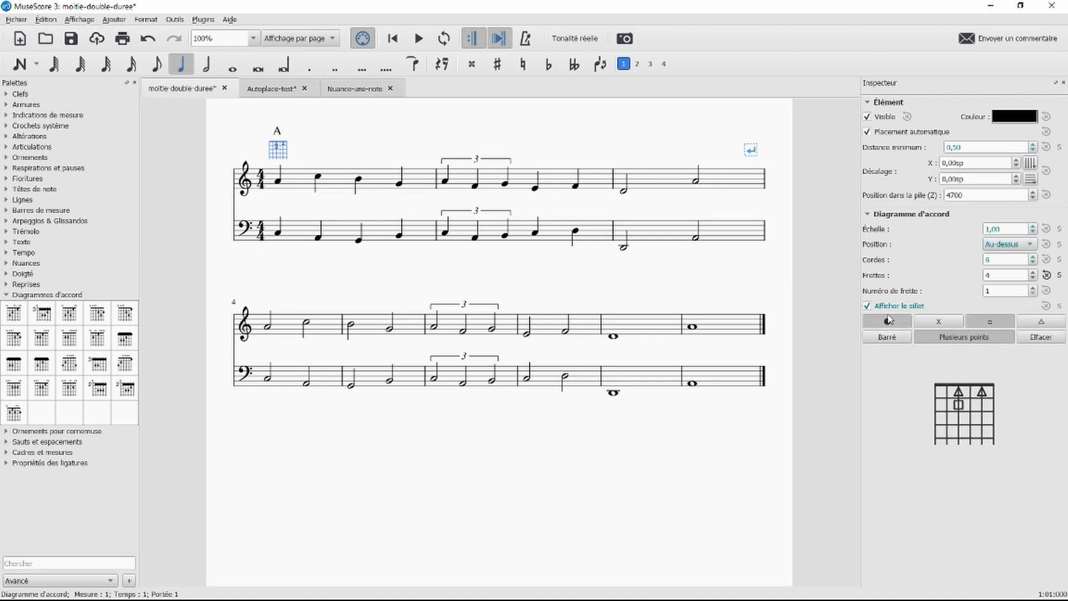
pyautogui.click(970, 405)
pyautogui.click(982, 405)
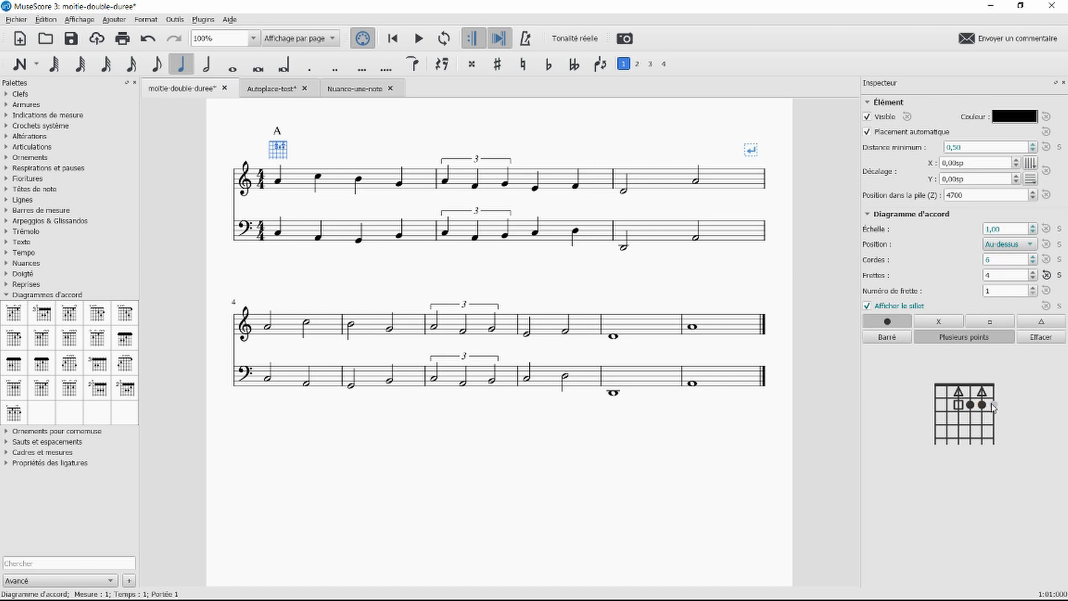
pyautogui.click(994, 405)
# Step: Place a cross at fret 3 and a round dot at fret 4 on the diagram's third string from the left
pyautogui.click(953, 326)
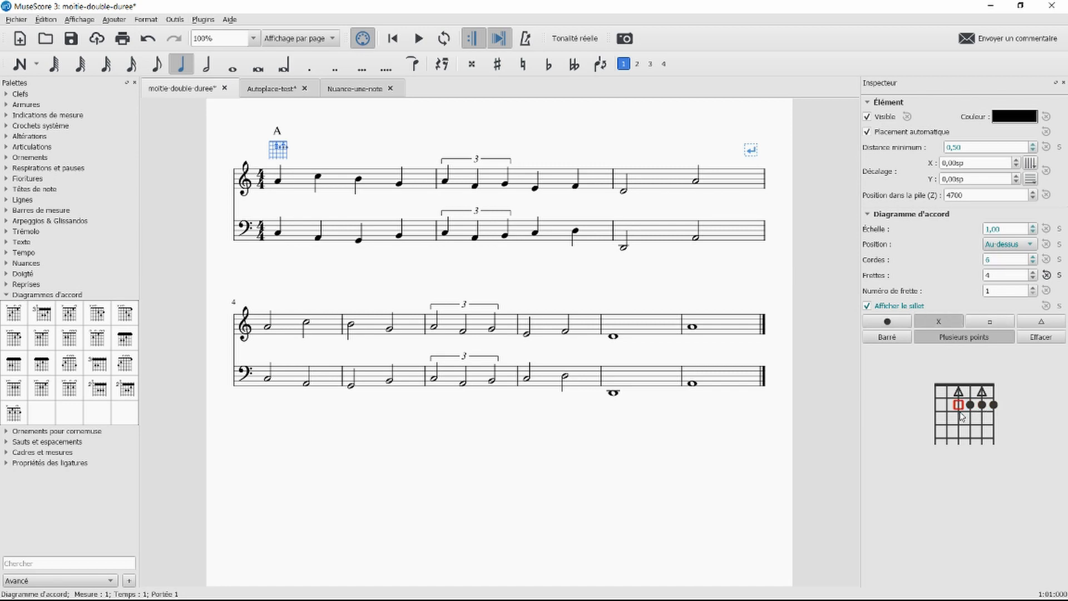
pyautogui.click(960, 419)
pyautogui.click(888, 321)
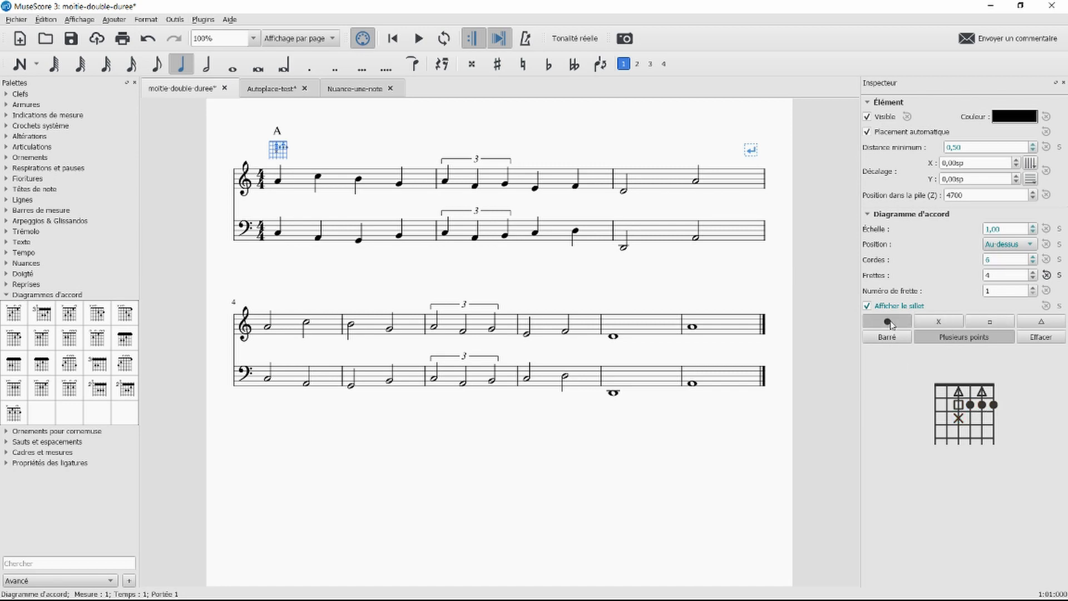
pyautogui.click(957, 432)
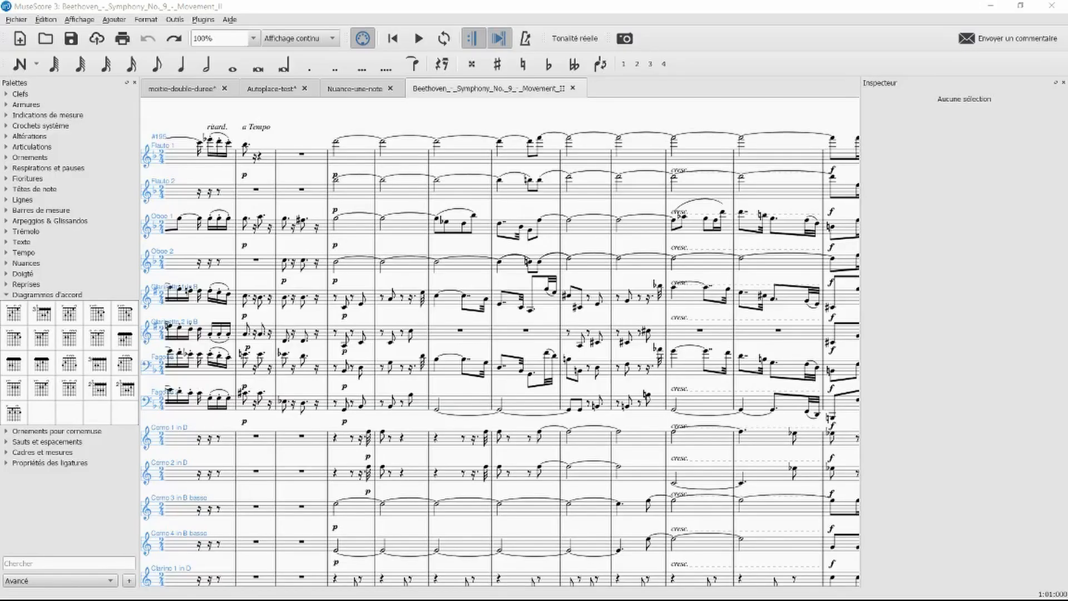
# Step: Set the Beethoven symphony score to the continuous view (Affichage continu) and browse through it
pyautogui.click(319, 39)
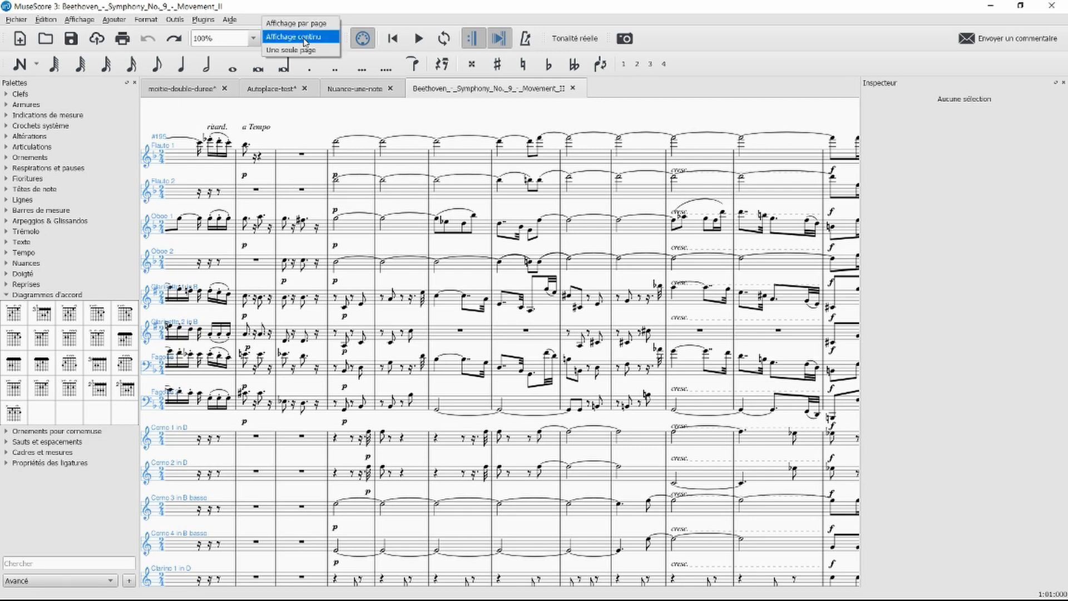
pyautogui.click(304, 39)
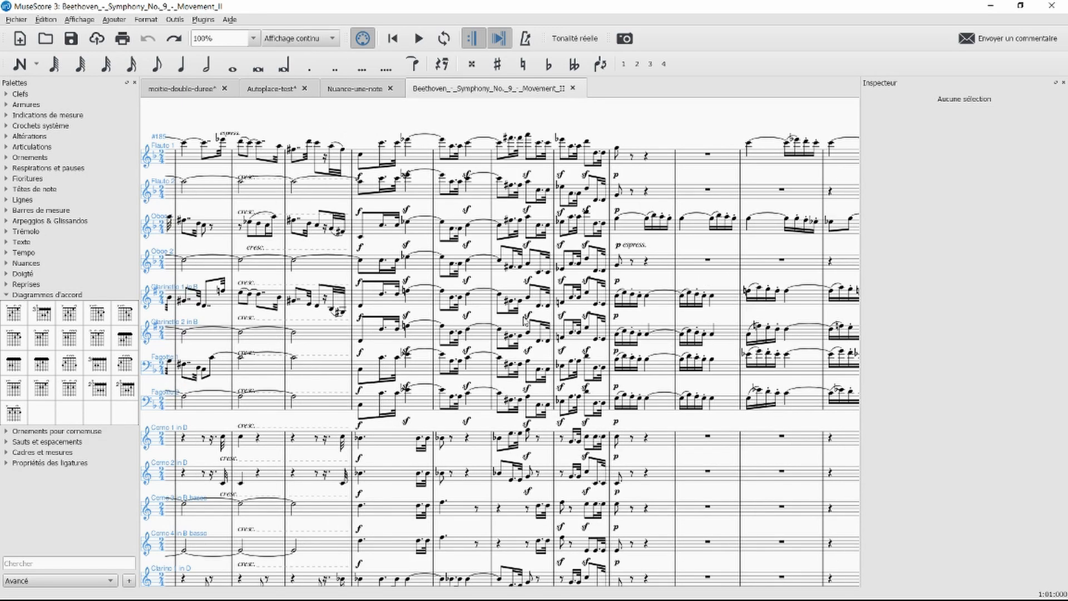